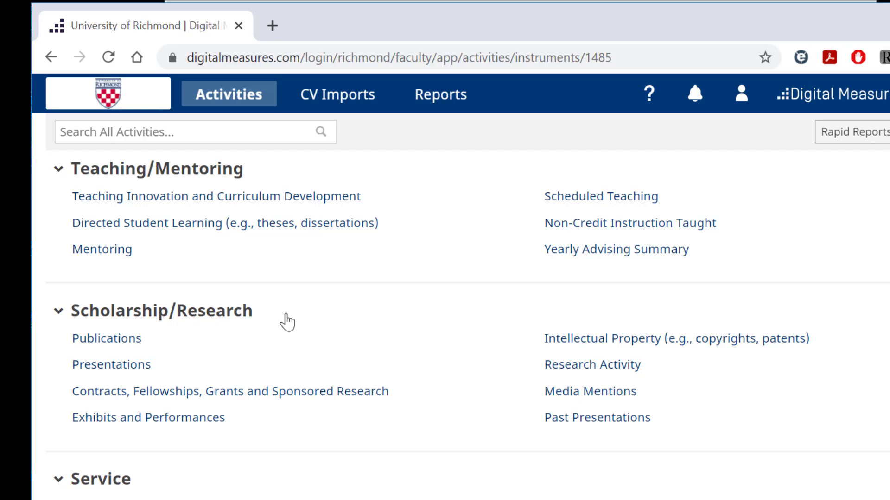
- Open the Publications section under Scholarship/Research and start a new publication item
{"action": "left_click", "coordinate": [128, 341]}
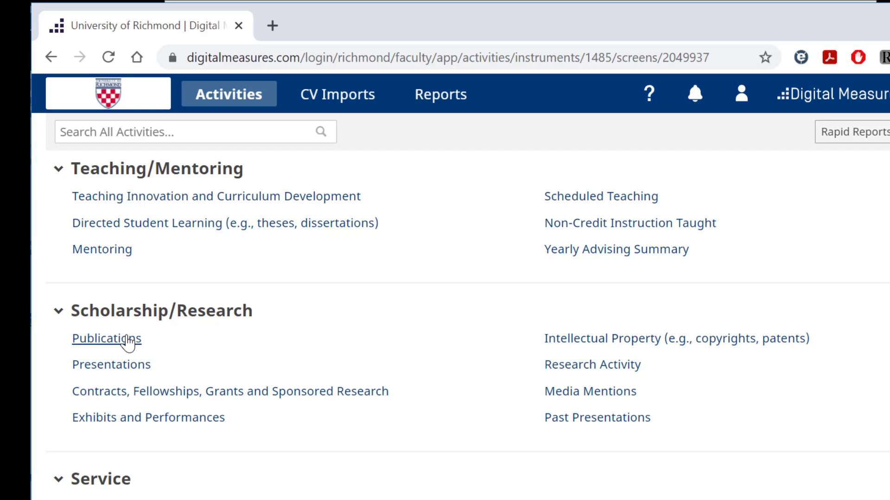
{"action": "left_click", "coordinate": [128, 342]}
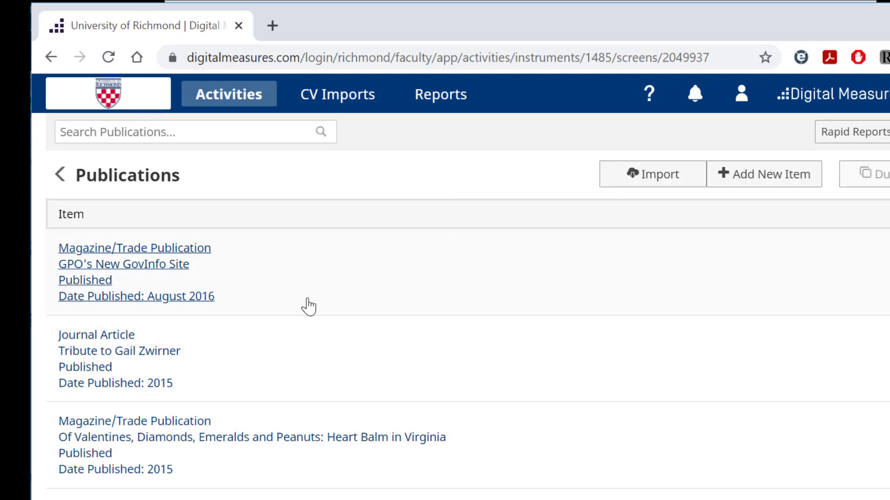
{"action": "left_click", "coordinate": [144, 280]}
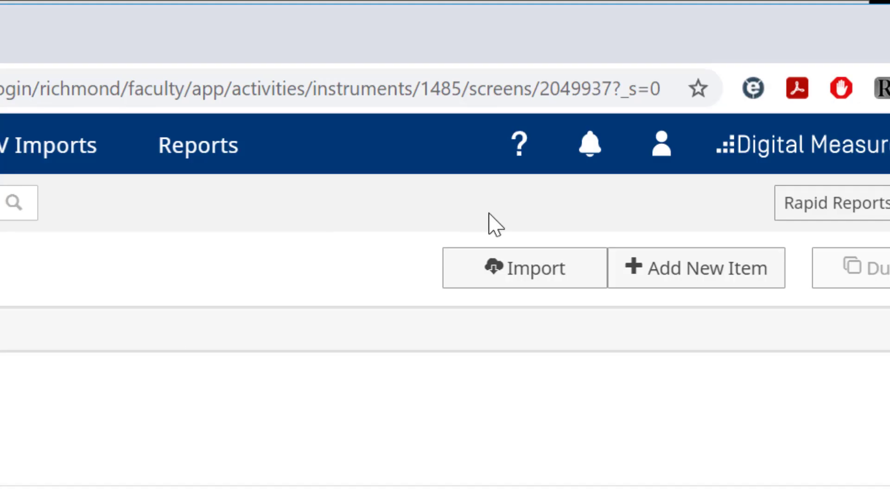
{"action": "left_click", "coordinate": [690, 274]}
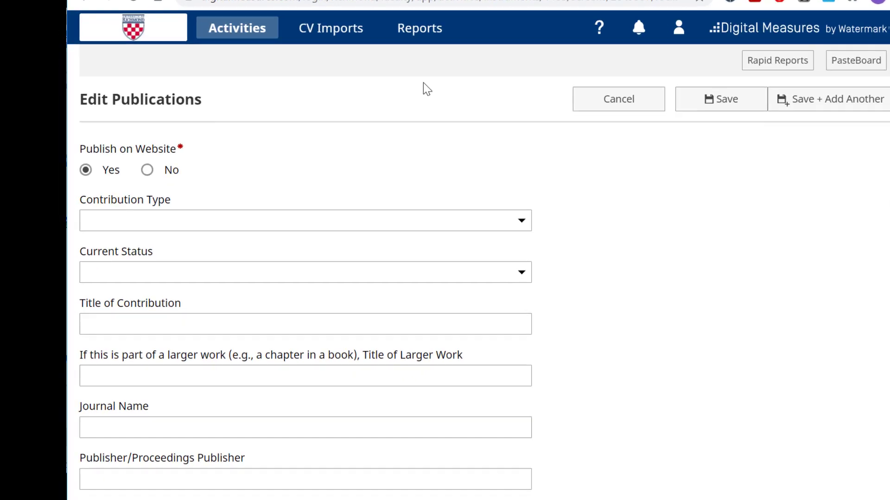
- Set Publish on Website to Yes, the contribution type to Journal Article and the current status to Published
{"action": "left_click", "coordinate": [156, 153]}
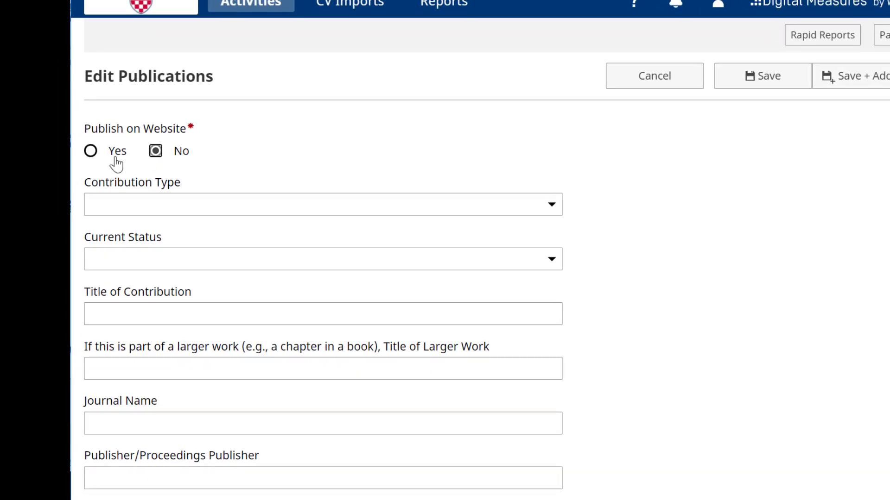
{"action": "left_click", "coordinate": [91, 153]}
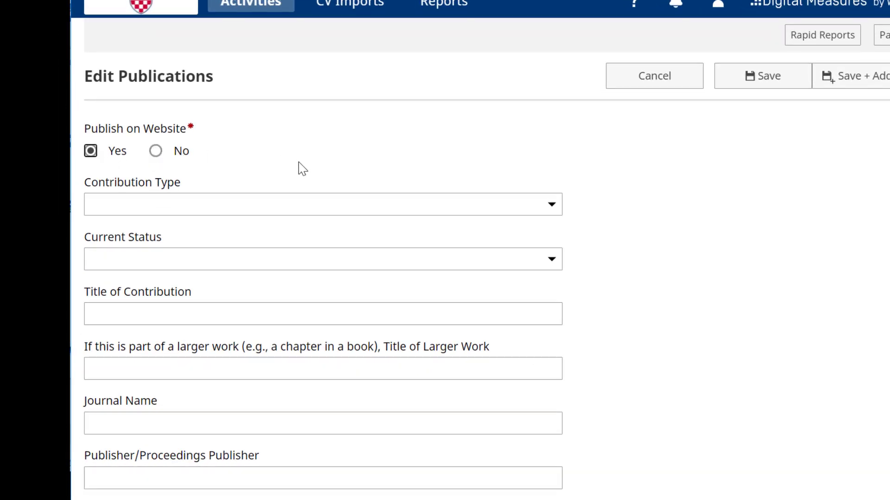
{"action": "left_click", "coordinate": [551, 206]}
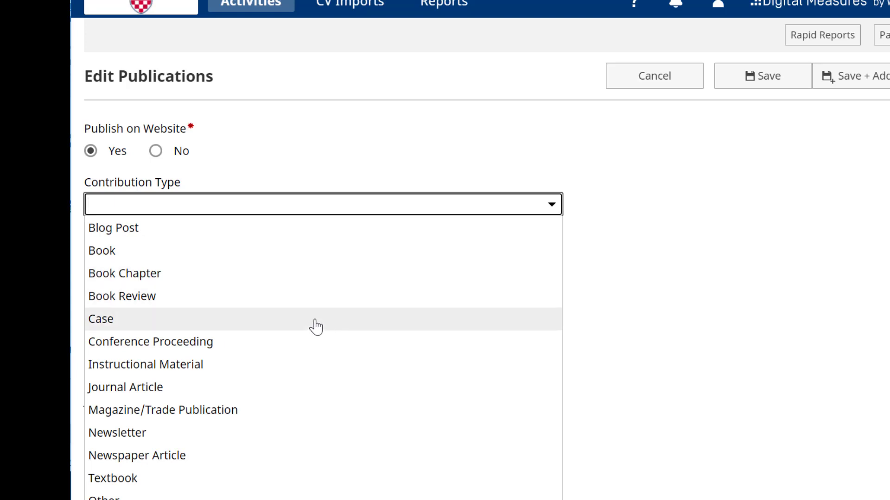
{"action": "left_click", "coordinate": [265, 394]}
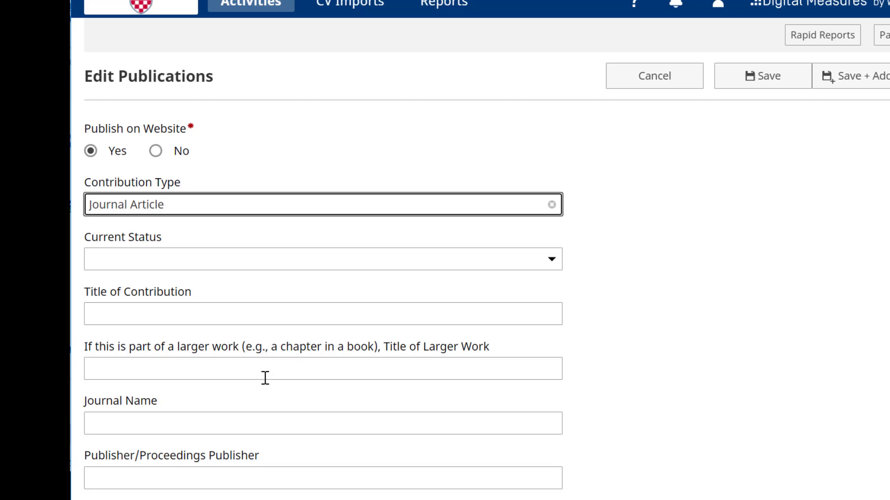
{"action": "left_click", "coordinate": [550, 259]}
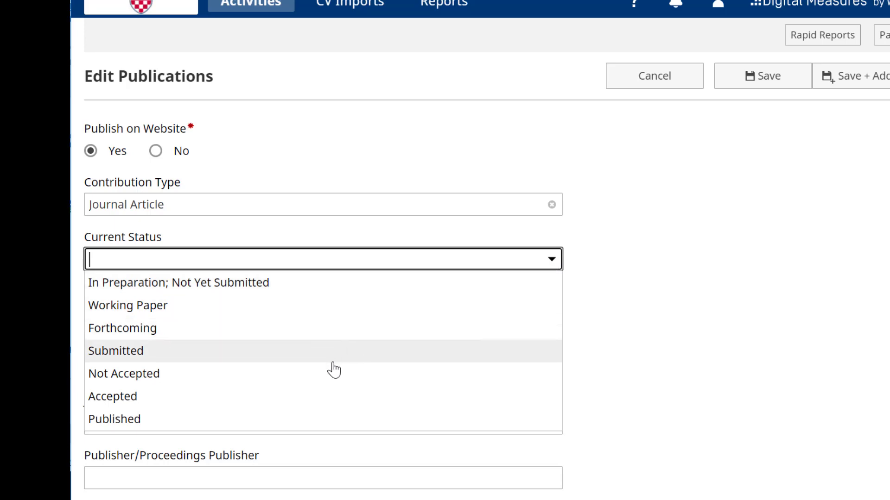
{"action": "left_click", "coordinate": [321, 420]}
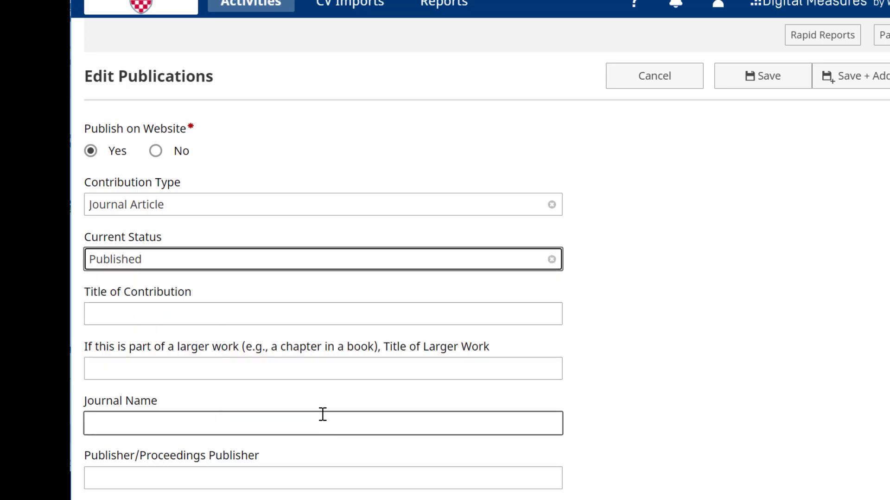
- Enter "The Undisclosed Agent: Myth or Legend?" as the title of the contribution
{"action": "left_click", "coordinate": [502, 315]}
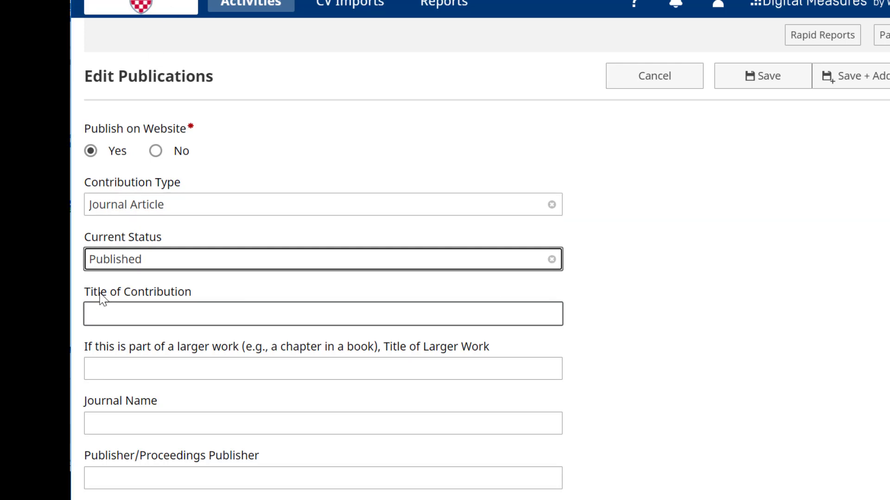
{"action": "left_click", "coordinate": [102, 316]}
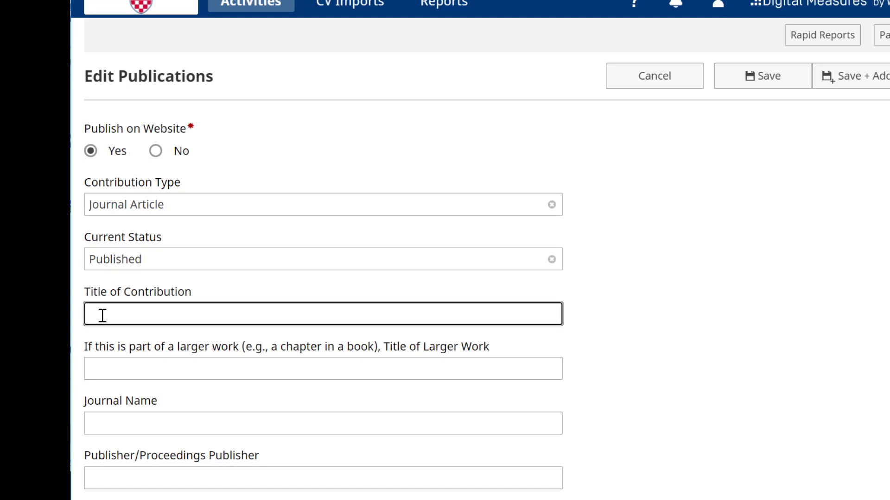
{"action": "type", "text": "The Undisclosed Agent: Myth or Legend?"}
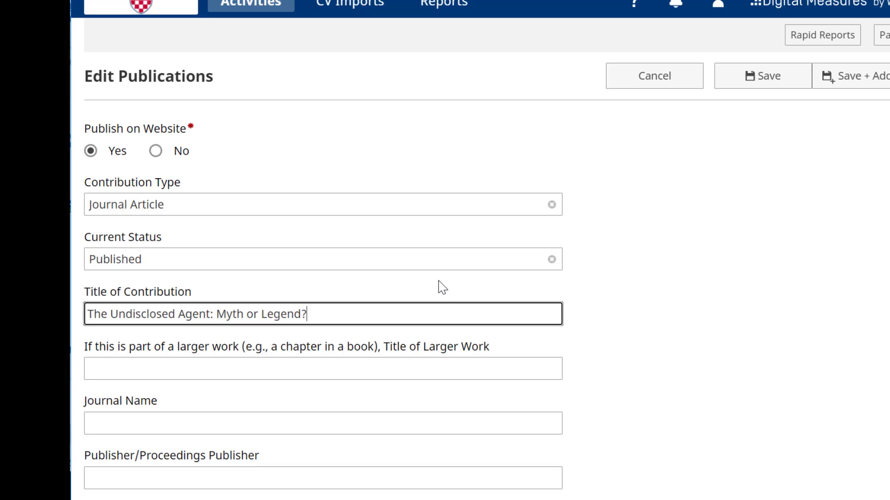
- Enter "Greenacres Law Review" as the journal name, leaving the title of the larger work blank
{"action": "scroll", "coordinate": [442, 287], "scroll_direction": "down", "scroll_amount": 2}
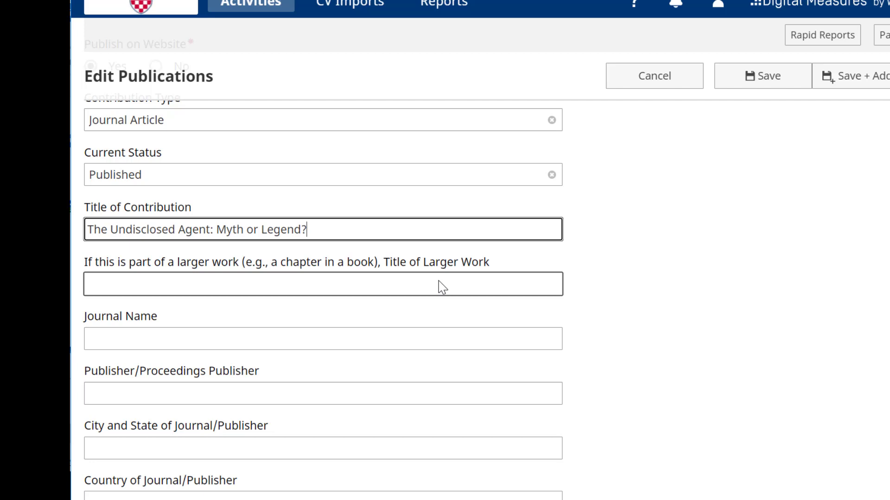
{"action": "scroll", "coordinate": [442, 287], "scroll_direction": "down", "scroll_amount": 1}
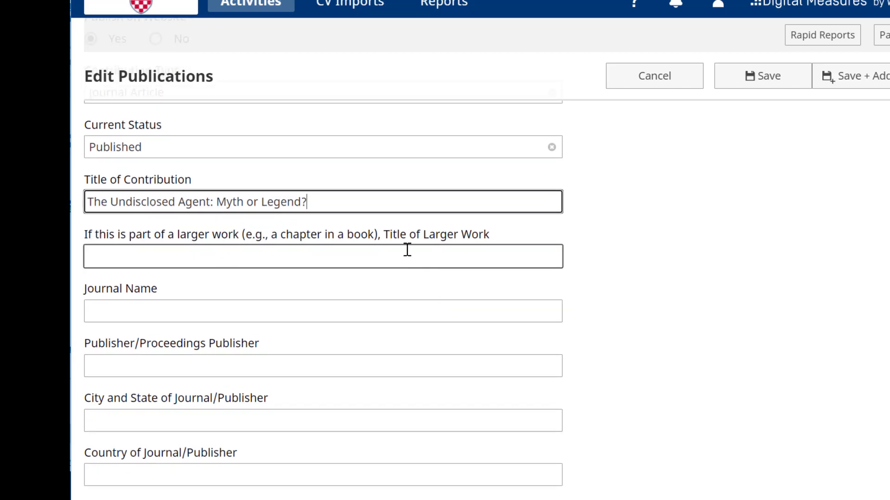
{"action": "left_click", "coordinate": [404, 312]}
{"action": "type", "text": "Gree"}
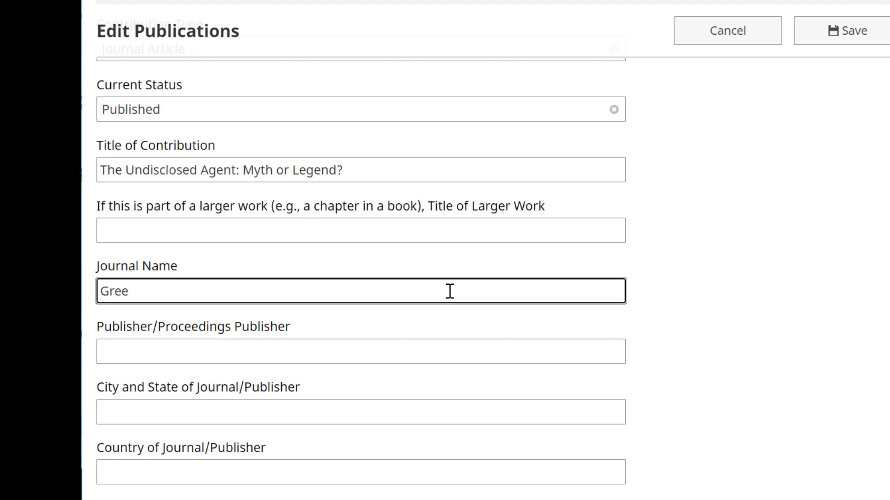
{"action": "type", "text": "nacres Law Review"}
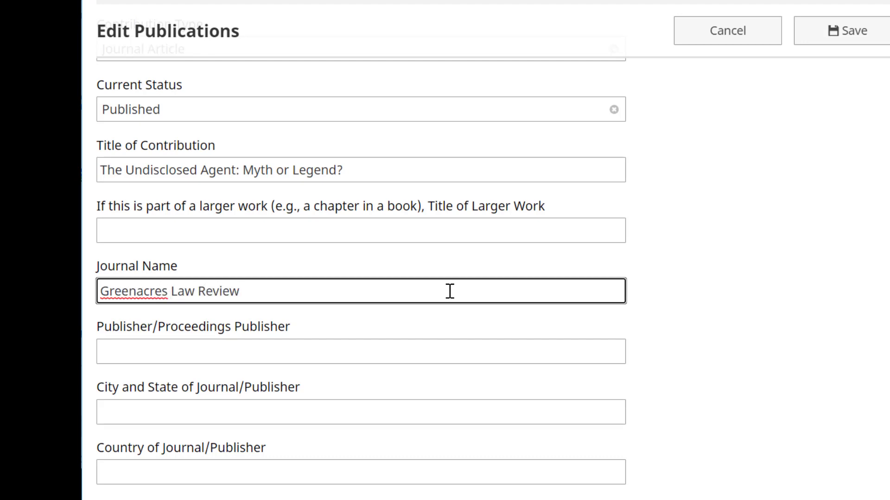
- Set the journal volume to 25 and the issue number to 3, leaving the publisher, city and country fields blank
{"action": "scroll", "coordinate": [449, 291], "scroll_direction": "down", "scroll_amount": 1}
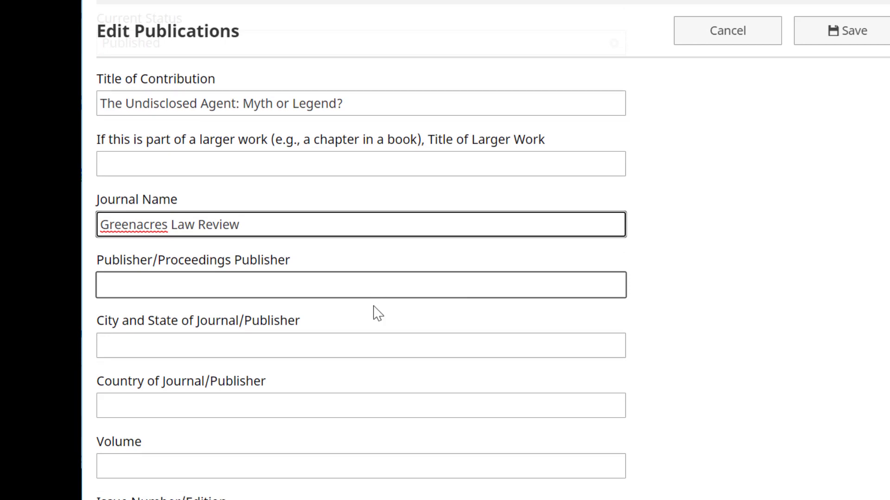
{"action": "scroll", "coordinate": [369, 352], "scroll_direction": "down", "scroll_amount": 1}
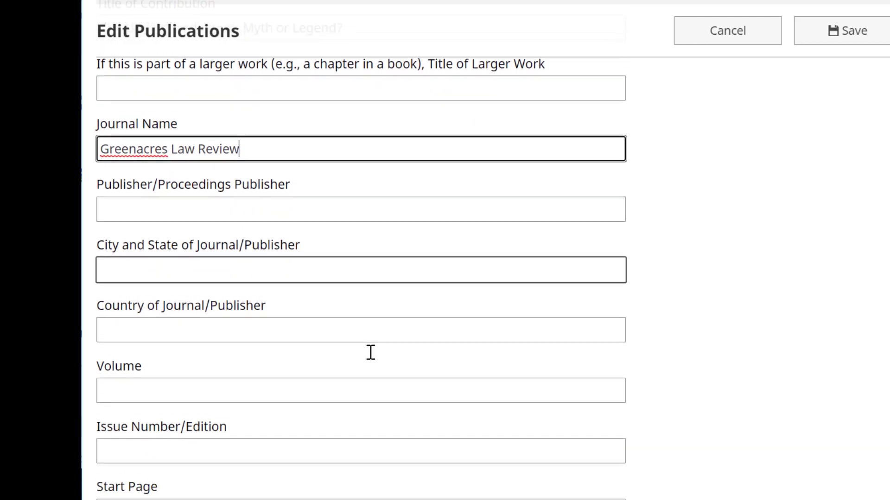
{"action": "scroll", "coordinate": [371, 352], "scroll_direction": "down", "scroll_amount": 1}
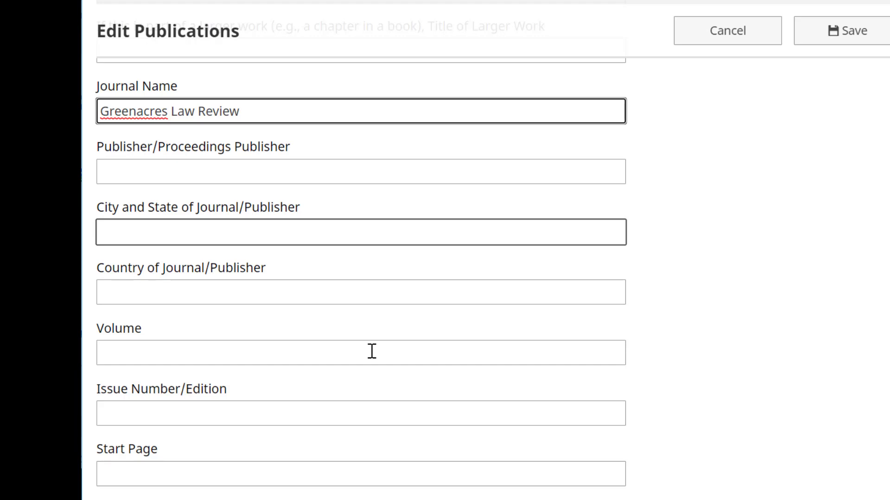
{"action": "scroll", "coordinate": [372, 351], "scroll_direction": "down", "scroll_amount": 1}
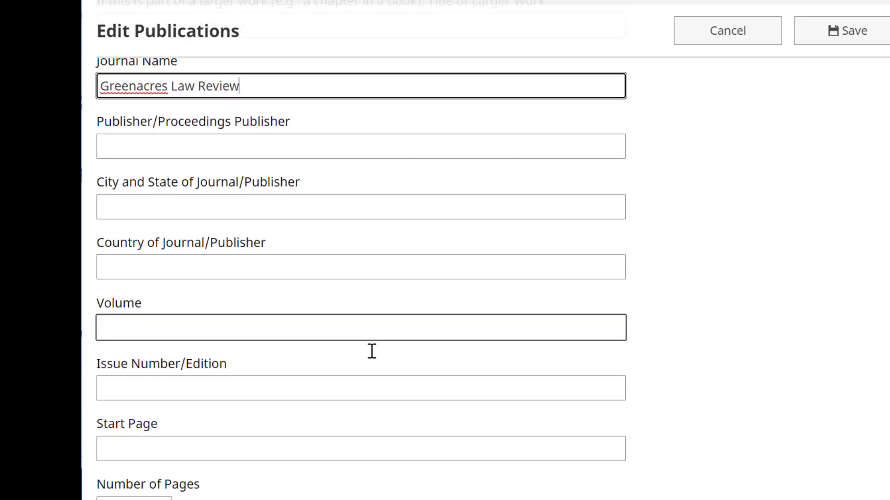
{"action": "left_click", "coordinate": [355, 313]}
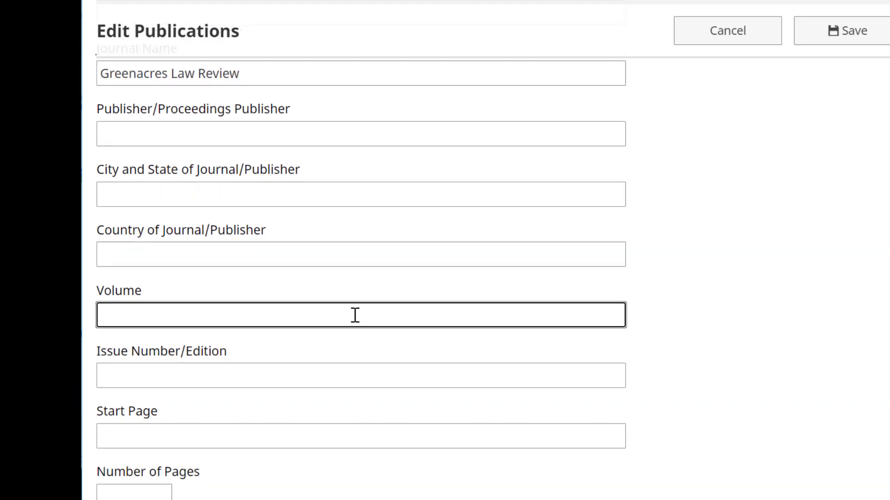
{"action": "type", "text": "25"}
{"action": "scroll", "coordinate": [355, 316], "scroll_direction": "down", "scroll_amount": 2}
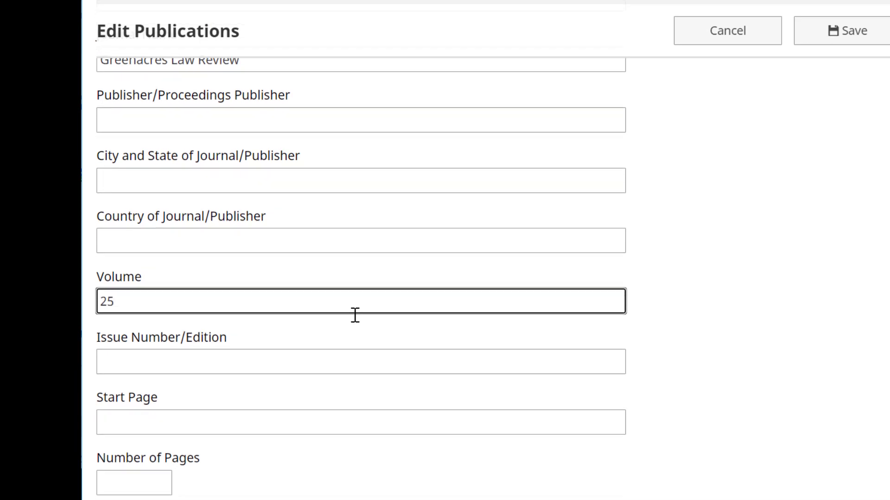
{"action": "left_click", "coordinate": [355, 315]}
{"action": "left_click", "coordinate": [334, 295]}
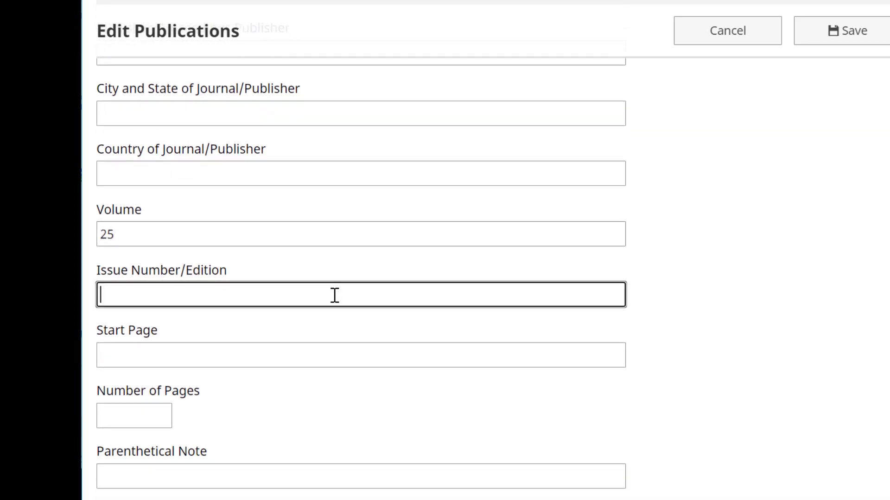
{"action": "type", "text": "3"}
- Set the article's start page to 457 and its number of pages to 32
{"action": "scroll", "coordinate": [334, 295], "scroll_direction": "down", "scroll_amount": 1}
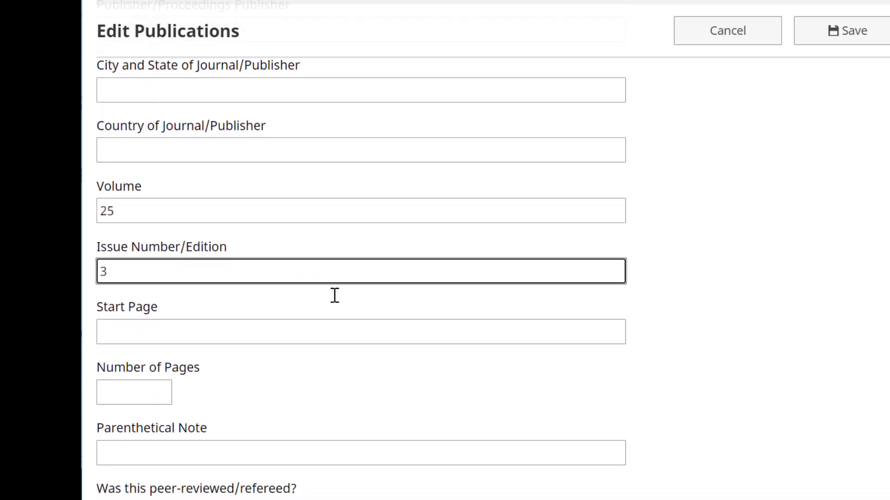
{"action": "left_click", "coordinate": [324, 309]}
{"action": "type", "text": "457"}
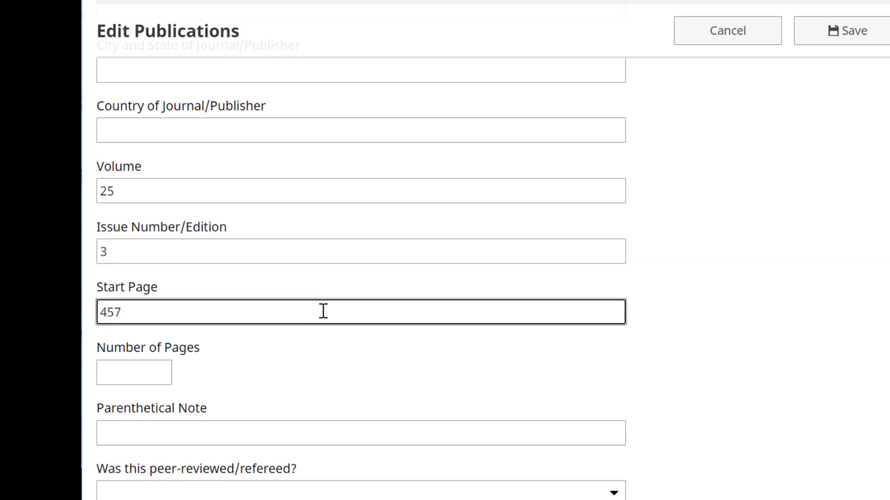
{"action": "scroll", "coordinate": [322, 312], "scroll_direction": "down", "scroll_amount": 1}
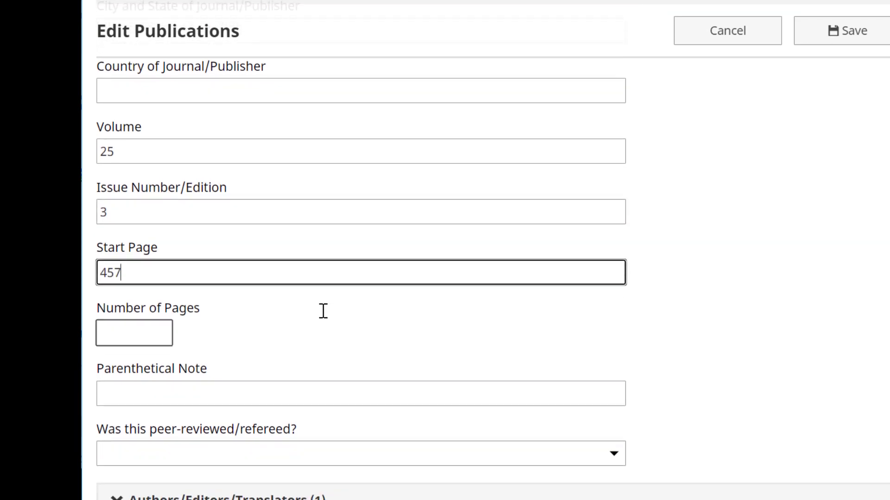
{"action": "left_click", "coordinate": [145, 329]}
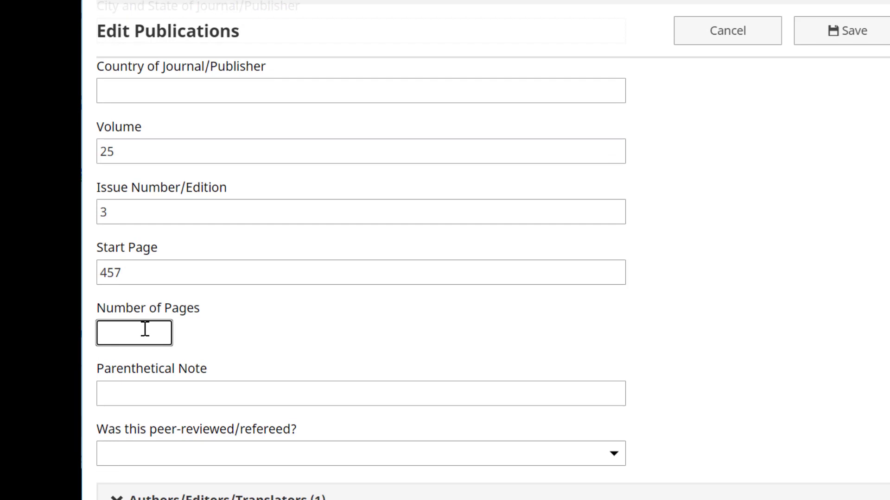
{"action": "type", "text": "32"}
- Leave the parenthetical note blank and answer No to whether the article was peer-reviewed/refereed
{"action": "scroll", "coordinate": [145, 329], "scroll_direction": "down", "scroll_amount": 2}
{"action": "left_click", "coordinate": [145, 329]}
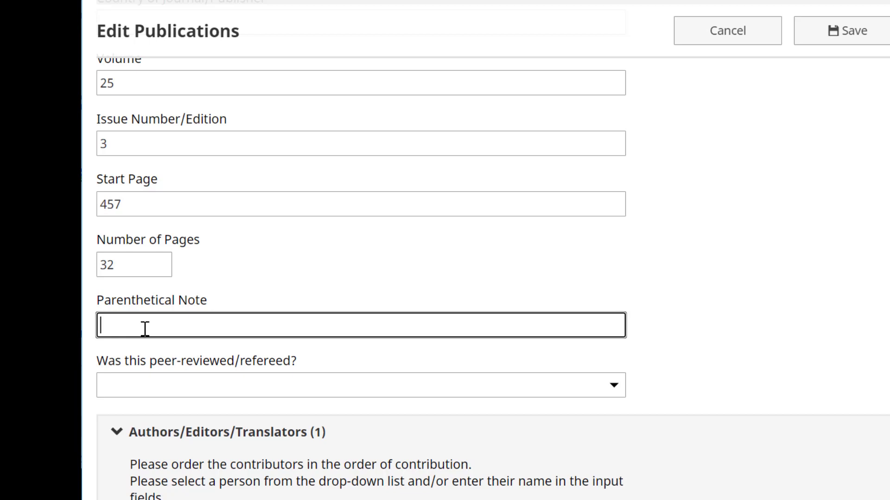
{"action": "scroll", "coordinate": [145, 329], "scroll_direction": "down", "scroll_amount": 1}
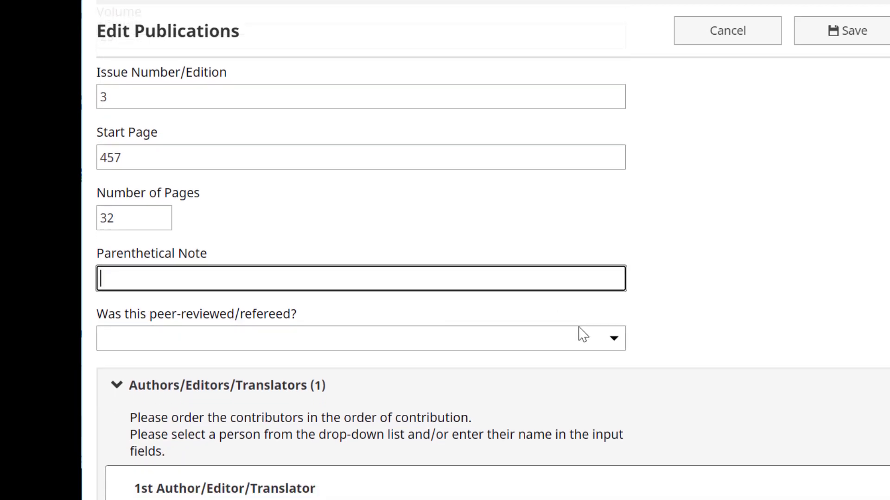
{"action": "left_click", "coordinate": [610, 337]}
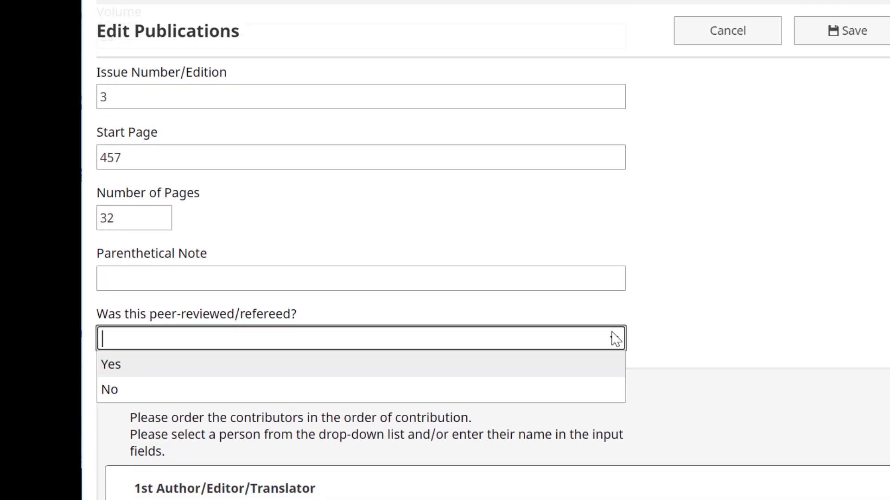
{"action": "left_click", "coordinate": [515, 394]}
- Add a row for a second contributor in the Authors/Editors/Translators section
{"action": "scroll", "coordinate": [513, 338], "scroll_direction": "down", "scroll_amount": 1}
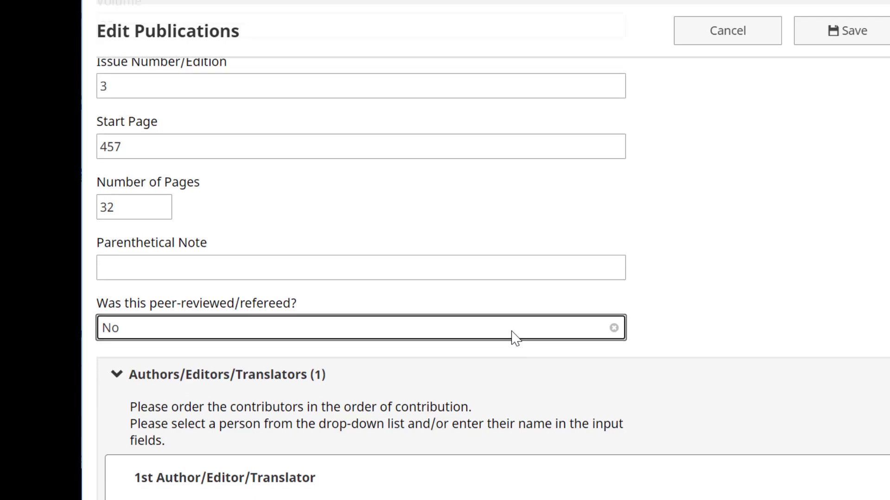
{"action": "scroll", "coordinate": [515, 338], "scroll_direction": "down", "scroll_amount": 4}
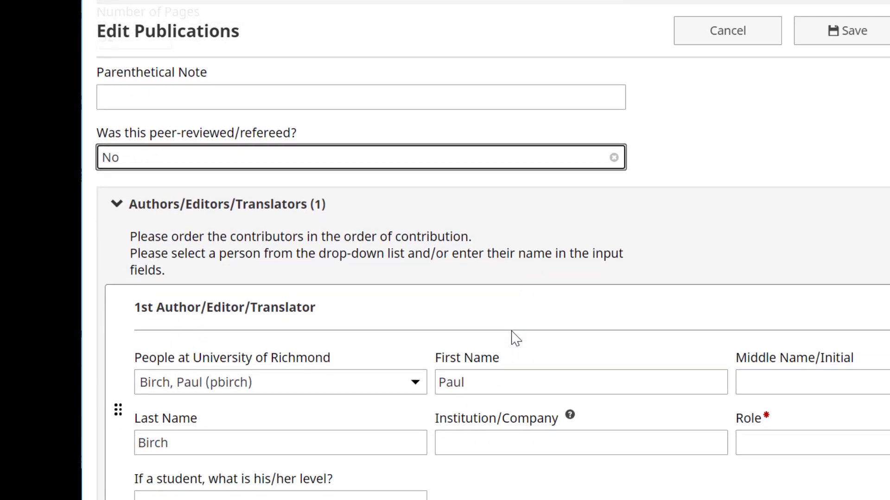
{"action": "scroll", "coordinate": [515, 339], "scroll_direction": "down", "scroll_amount": 3}
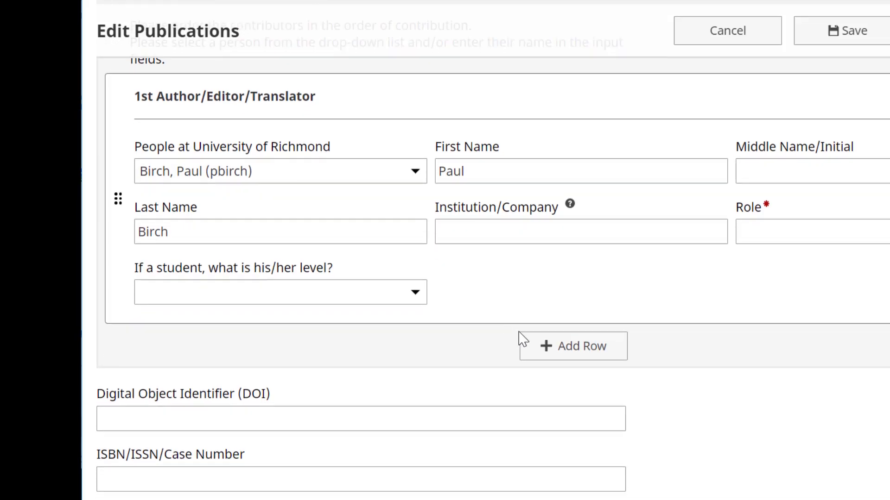
{"action": "left_click", "coordinate": [565, 353]}
{"action": "scroll", "coordinate": [565, 356], "scroll_direction": "down", "scroll_amount": 2}
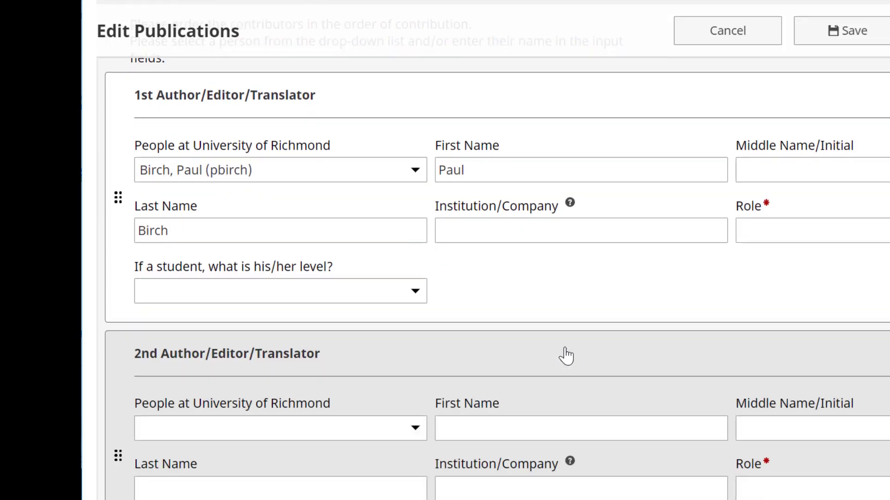
- Select the second contributor's name from the People at University of Richmond list and set that contributor's role to Author
{"action": "left_click", "coordinate": [350, 356]}
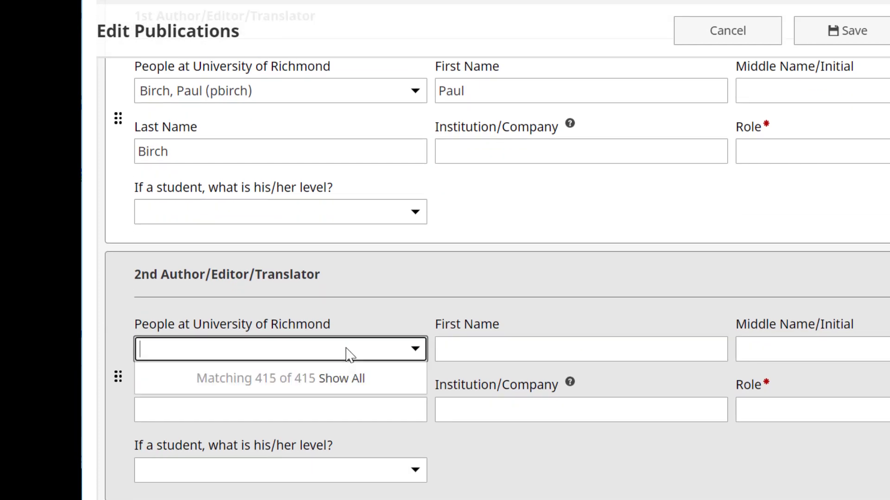
{"action": "type", "text": "Jant"}
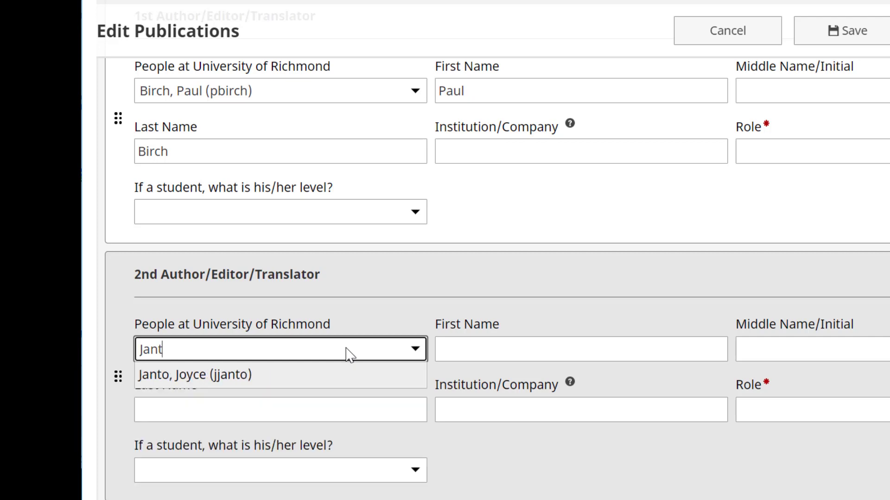
{"action": "left_click", "coordinate": [324, 385]}
{"action": "scroll", "coordinate": [323, 388], "scroll_direction": "down", "scroll_amount": 2}
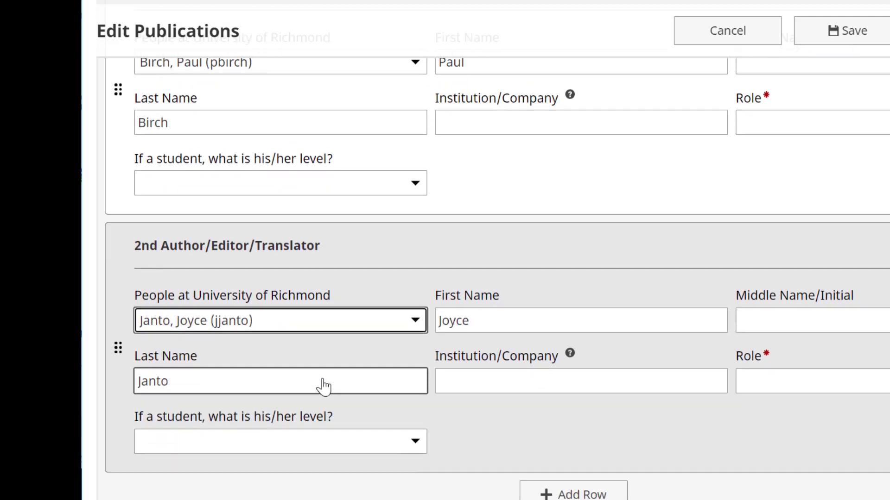
{"action": "left_click", "coordinate": [811, 347]}
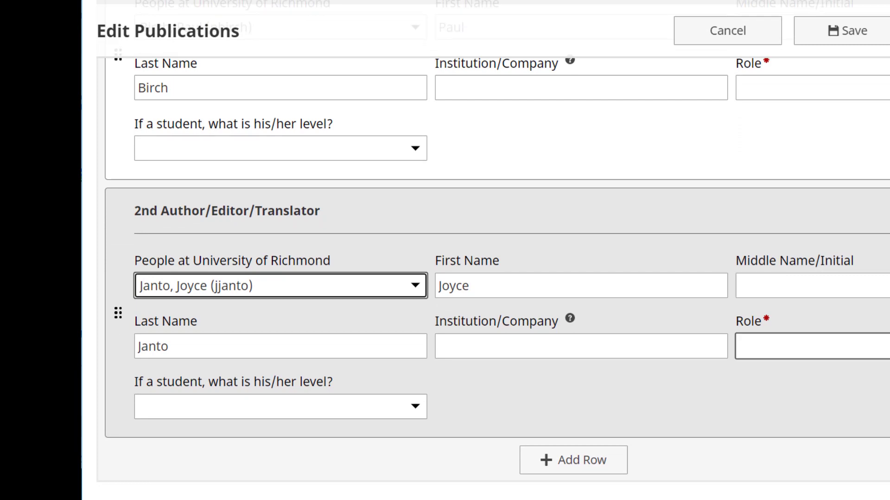
{"action": "key", "text": "Return"}
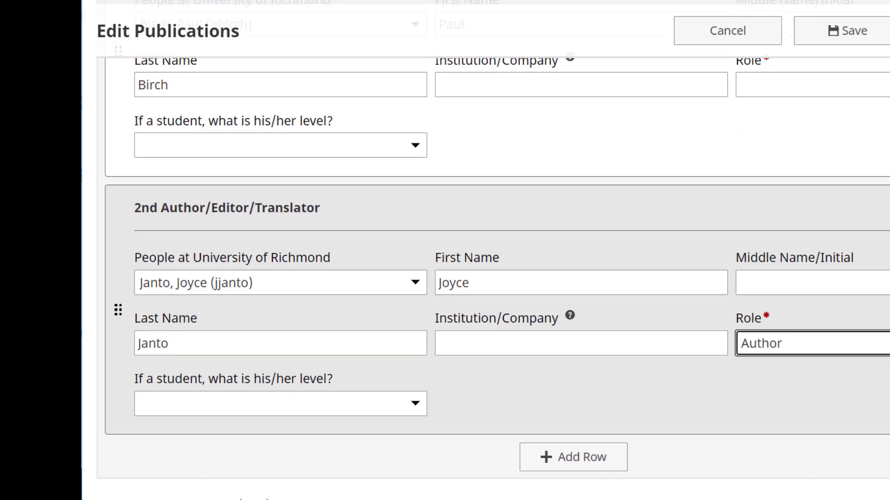
- Leave the DOI and ISBN/ISSN/Case Number blank and answer Yes to whether the article is publicly available
{"action": "scroll", "coordinate": [493, 269], "scroll_direction": "down", "scroll_amount": 10}
{"action": "scroll", "coordinate": [492, 269], "scroll_direction": "down", "scroll_amount": 2}
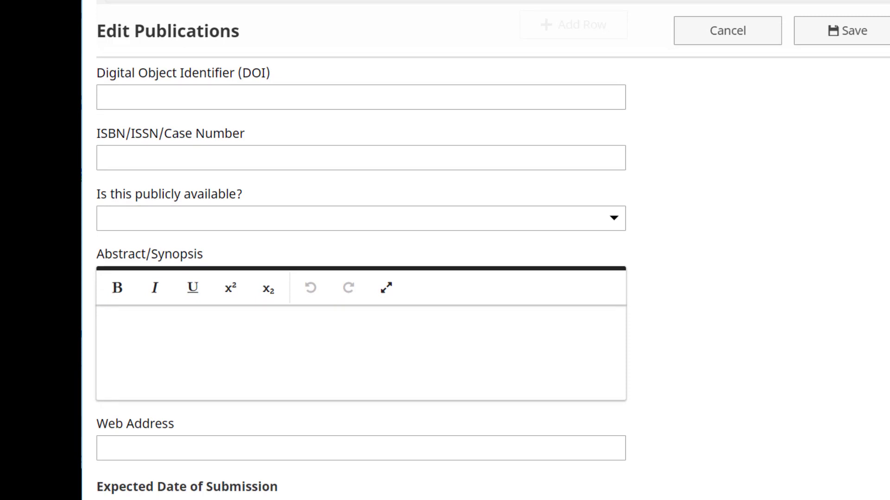
{"action": "scroll", "coordinate": [870, 345], "scroll_direction": "down", "scroll_amount": 1}
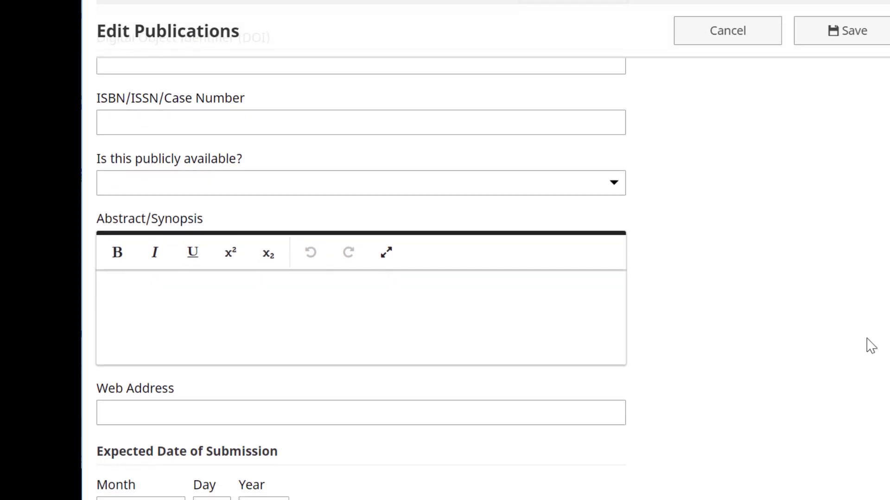
{"action": "left_click", "coordinate": [612, 182]}
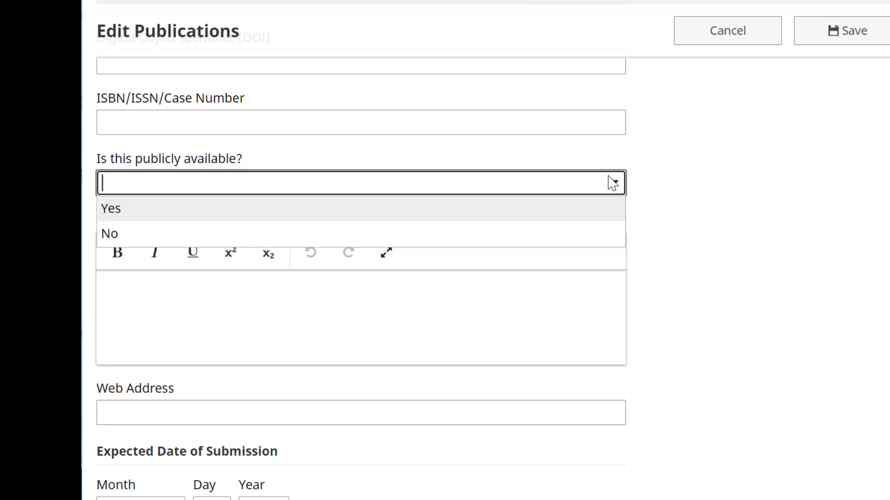
{"action": "left_click", "coordinate": [574, 216]}
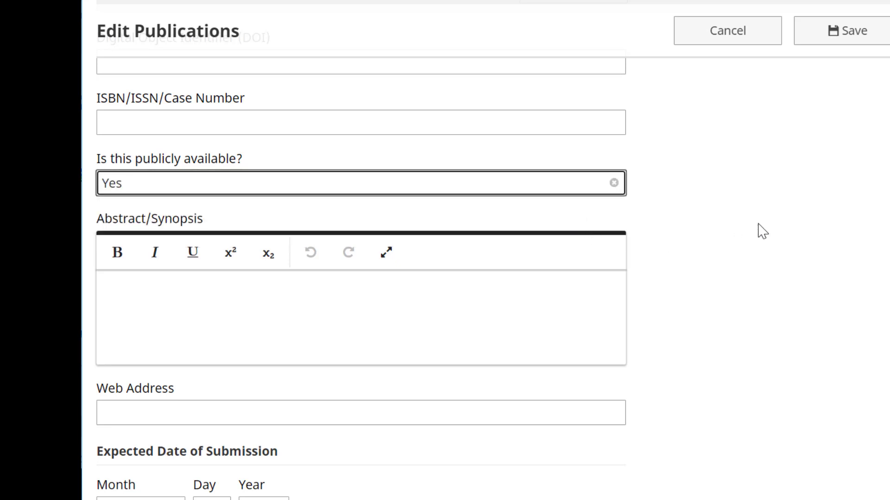
{"action": "scroll", "coordinate": [763, 232], "scroll_direction": "down", "scroll_amount": 3}
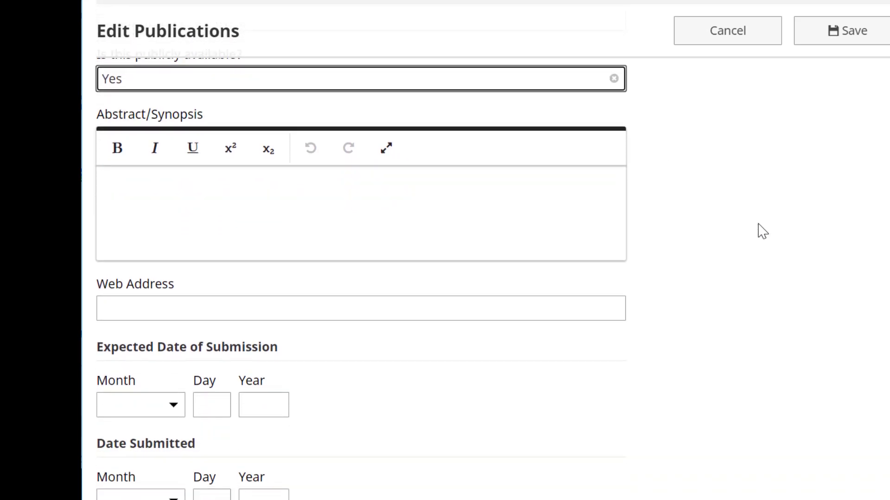
{"action": "scroll", "coordinate": [762, 232], "scroll_direction": "down", "scroll_amount": 1}
{"action": "scroll", "coordinate": [762, 232], "scroll_direction": "down", "scroll_amount": 1}
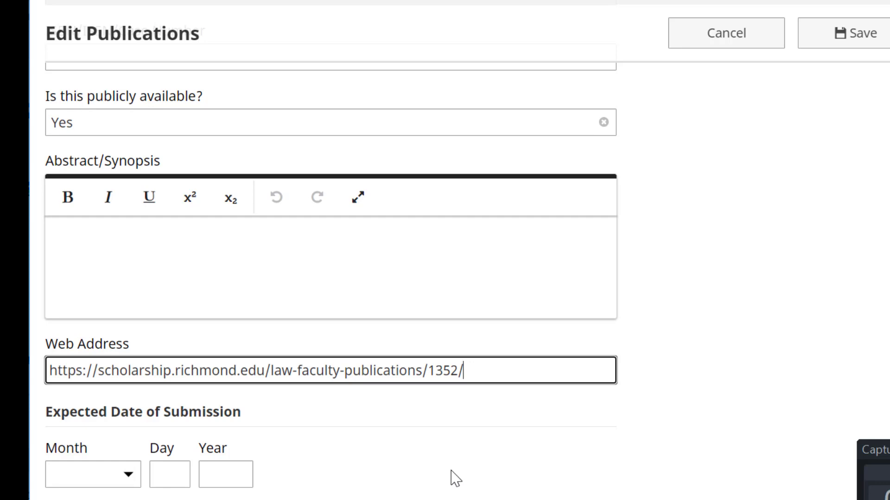
- Set the Date Published month to Winter, leave its day blank and start entering the year
{"action": "scroll", "coordinate": [451, 471], "scroll_direction": "down", "scroll_amount": 1}
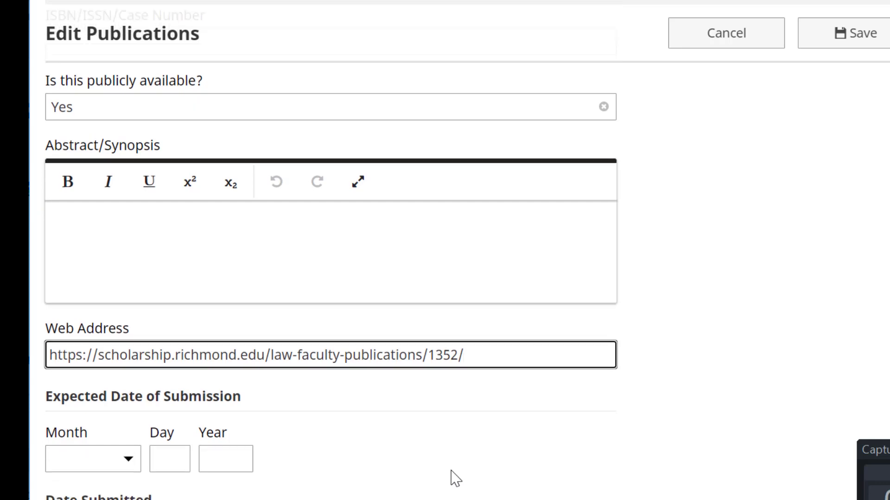
{"action": "scroll", "coordinate": [454, 477], "scroll_direction": "down", "scroll_amount": 1}
{"action": "scroll", "coordinate": [454, 477], "scroll_direction": "down", "scroll_amount": 1}
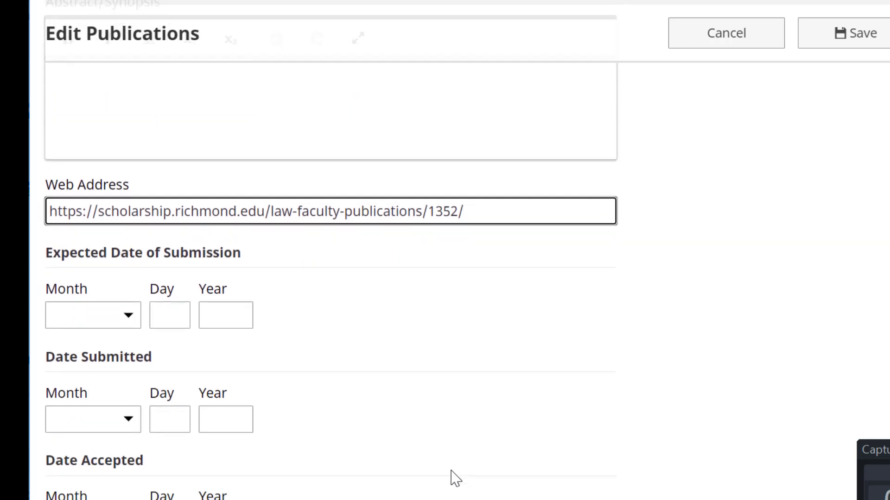
{"action": "scroll", "coordinate": [455, 478], "scroll_direction": "down", "scroll_amount": 1}
{"action": "scroll", "coordinate": [456, 478], "scroll_direction": "down", "scroll_amount": 1}
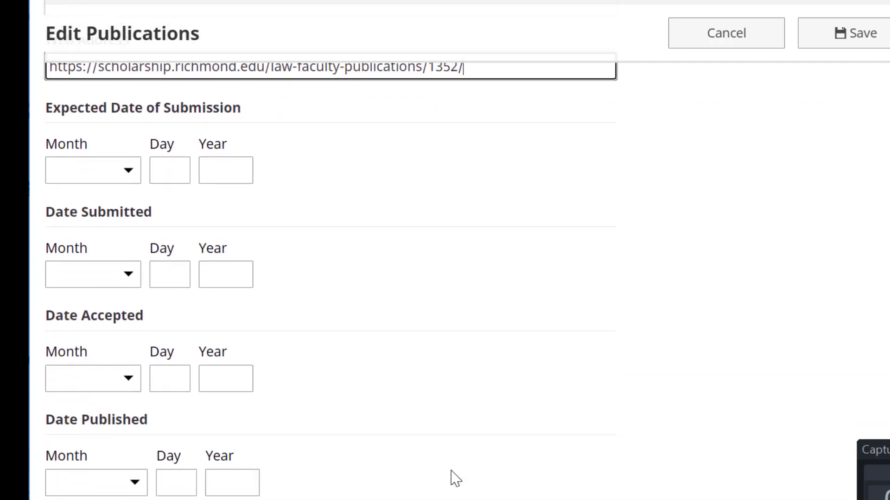
{"action": "left_click", "coordinate": [135, 484]}
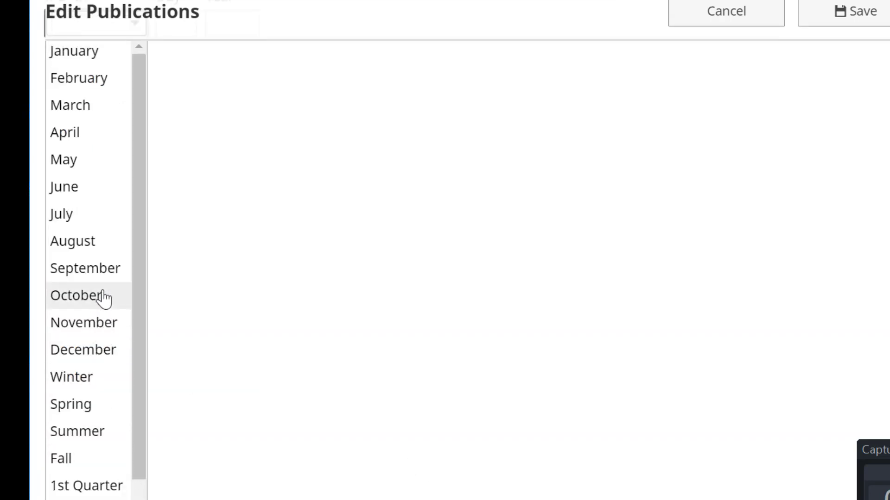
{"action": "left_click", "coordinate": [86, 382]}
{"action": "left_click", "coordinate": [181, 482]}
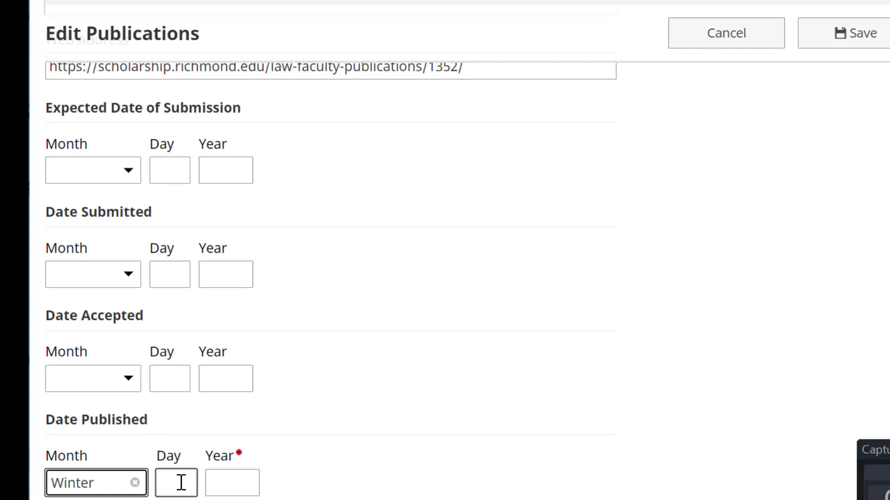
{"action": "left_click", "coordinate": [229, 483]}
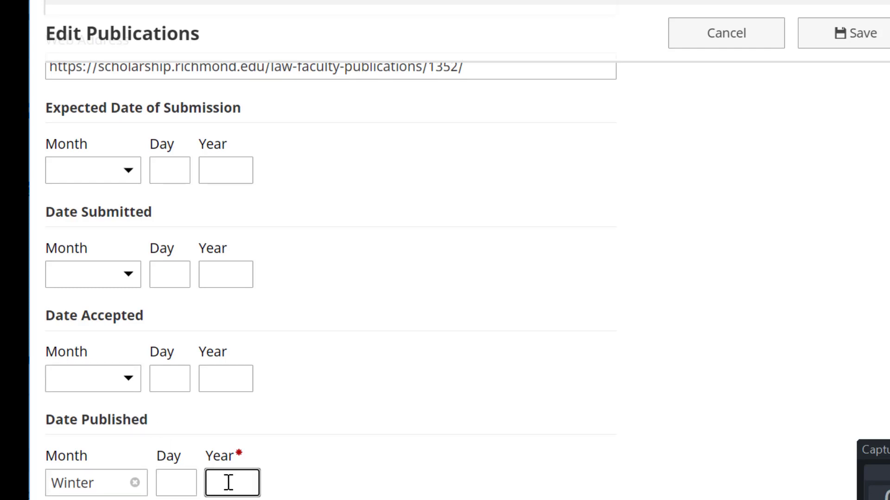